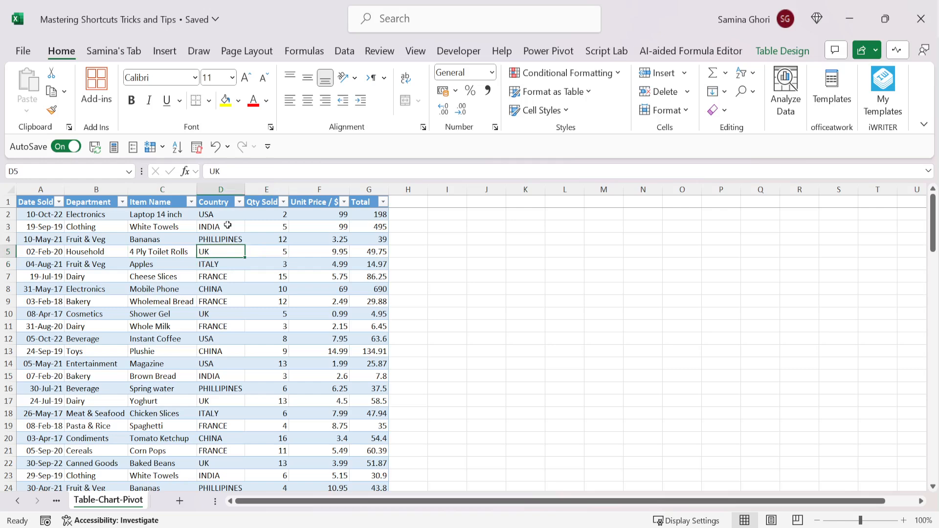
- Filter the Country column to show only FRANCE, and clear the filter again
key("alt+Down")
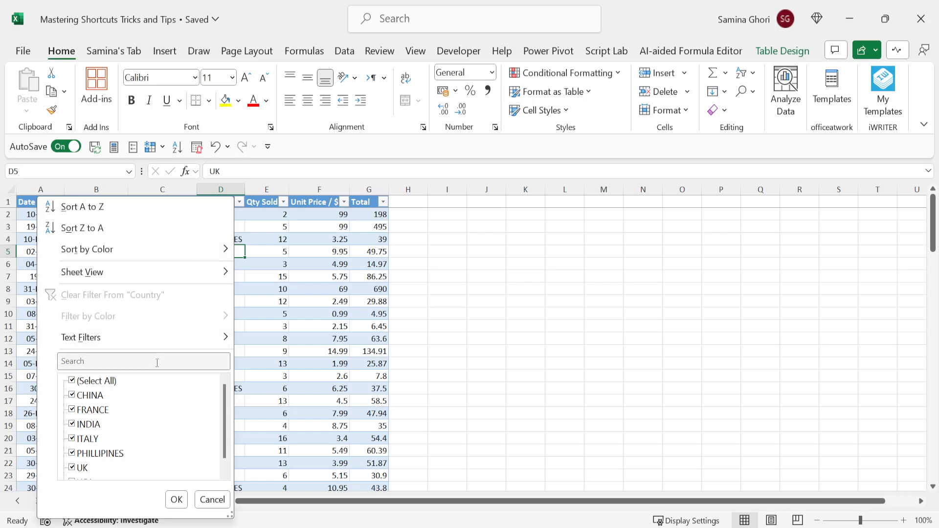
left_click(74, 381)
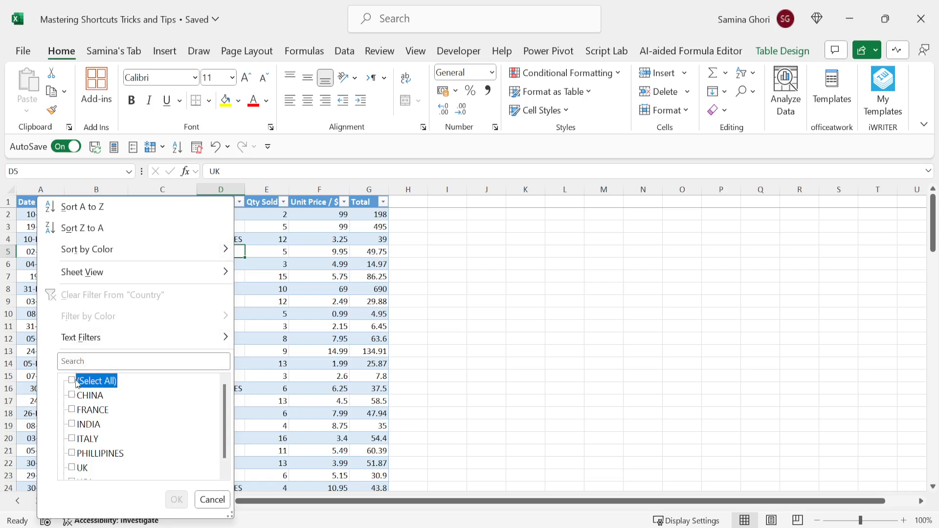
left_click(72, 410)
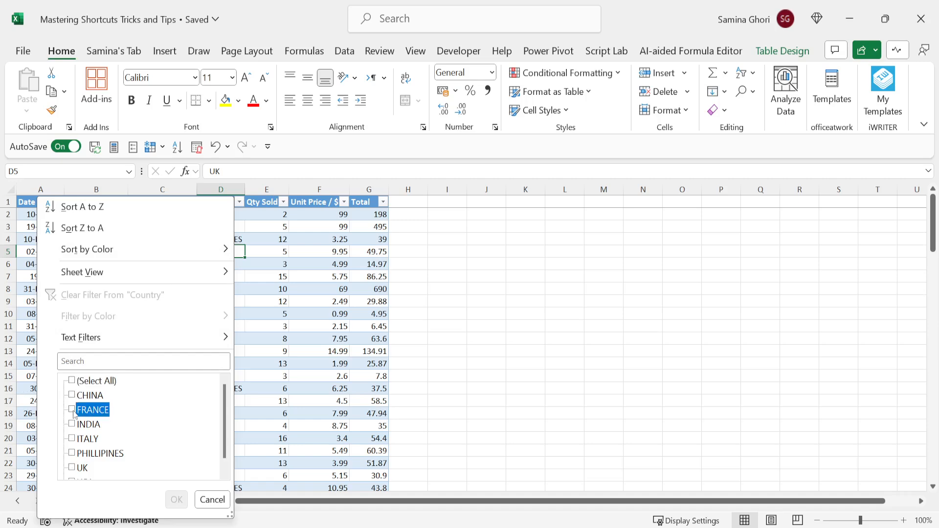
left_click(182, 501)
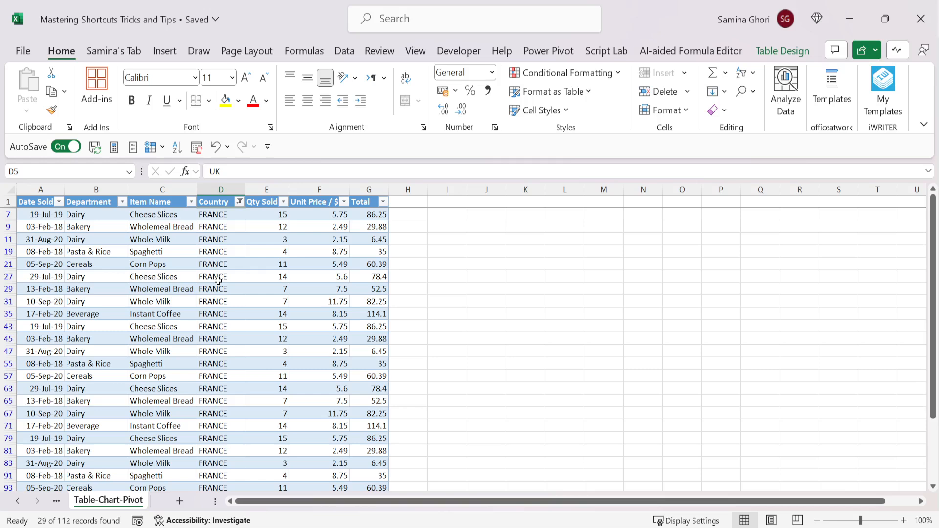
key("alt+a")
key("c")
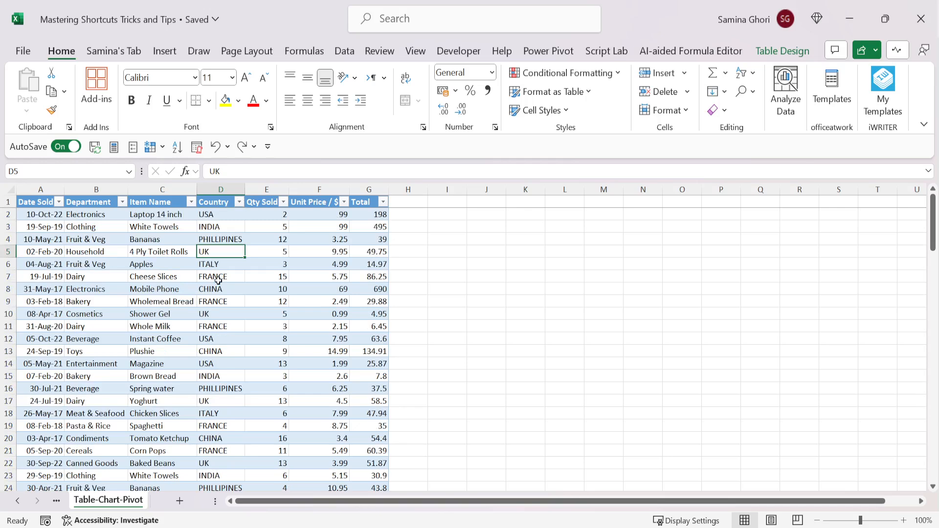
- Filter the table by the value of the selected FRANCE cell D9 in the Country column
left_click(233, 302)
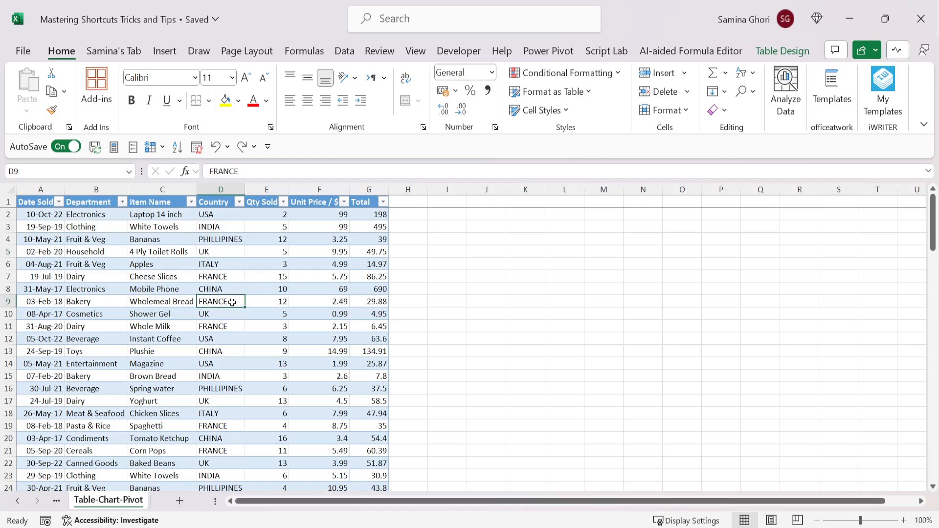
right_click(233, 303)
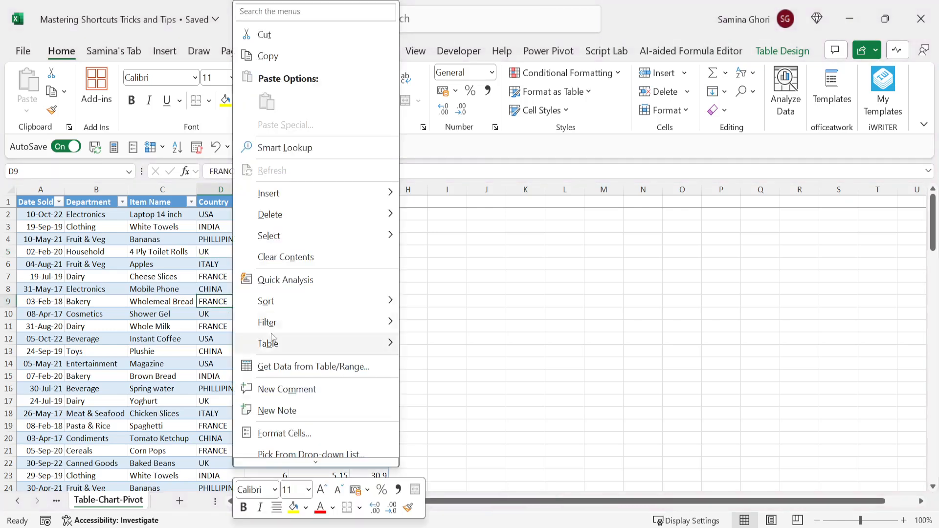
mouse_move(388, 325)
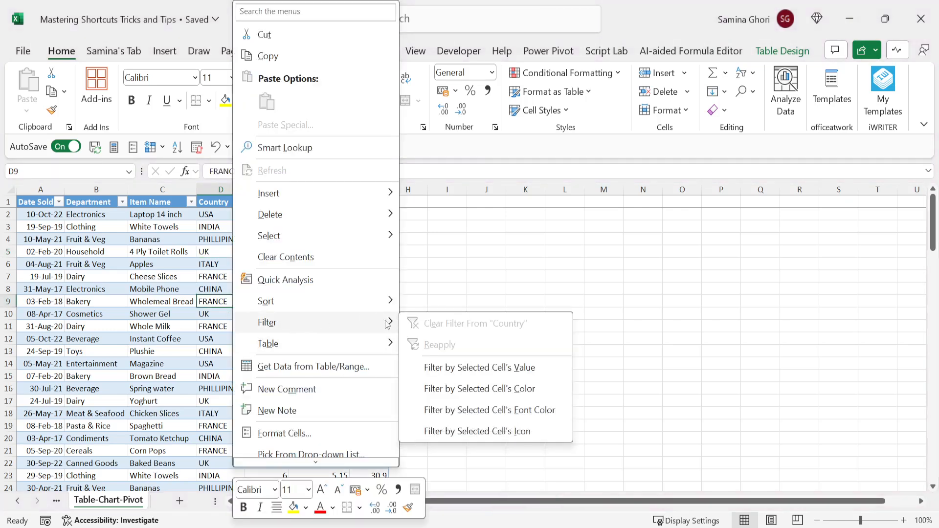
left_click(525, 371)
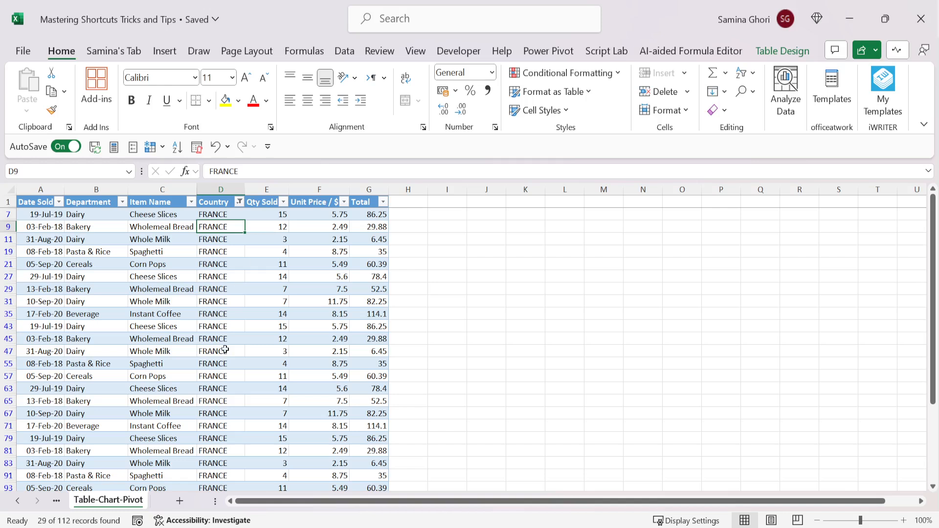
key("F2")
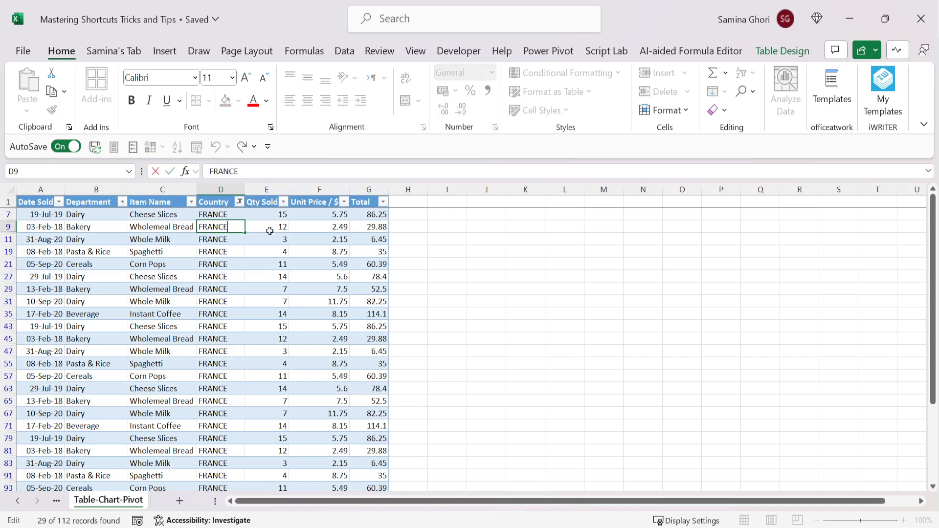
- Add a number filter on the Qty Sold column for values greater than 5
left_click(262, 218)
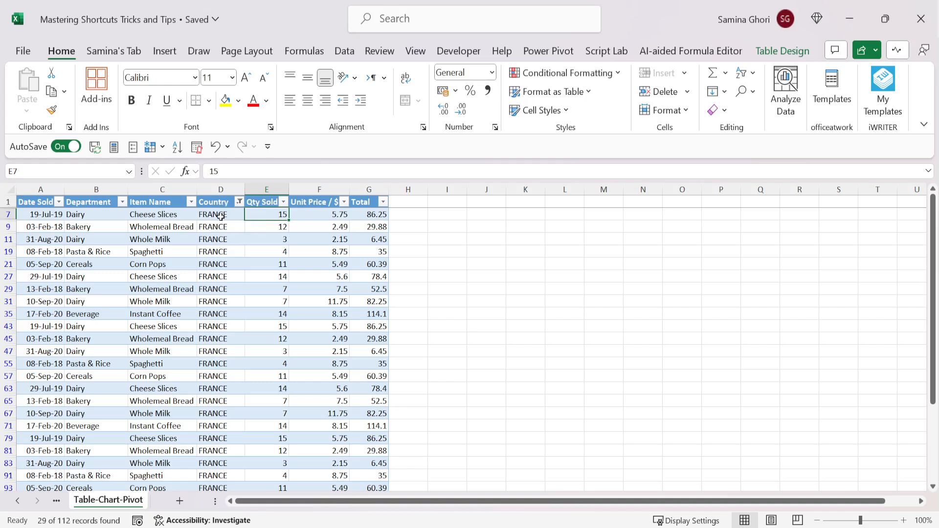
left_click(284, 202)
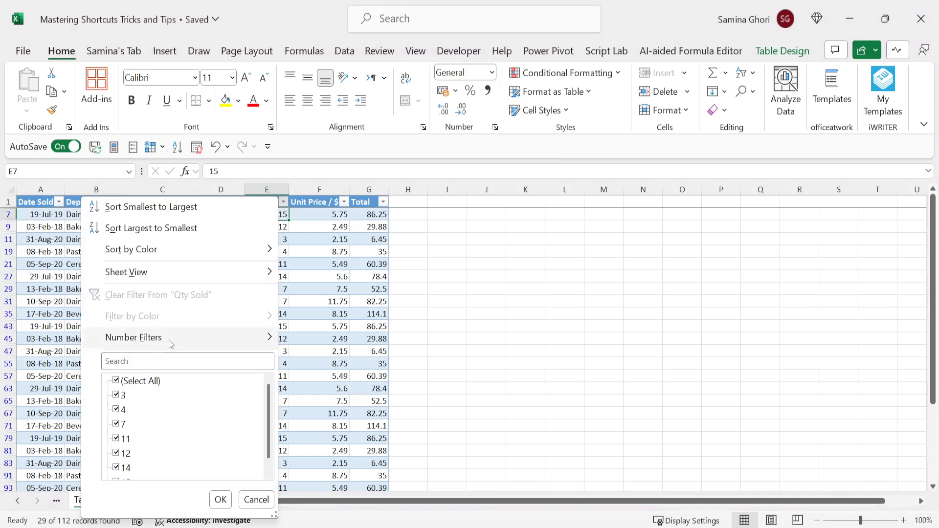
mouse_move(175, 339)
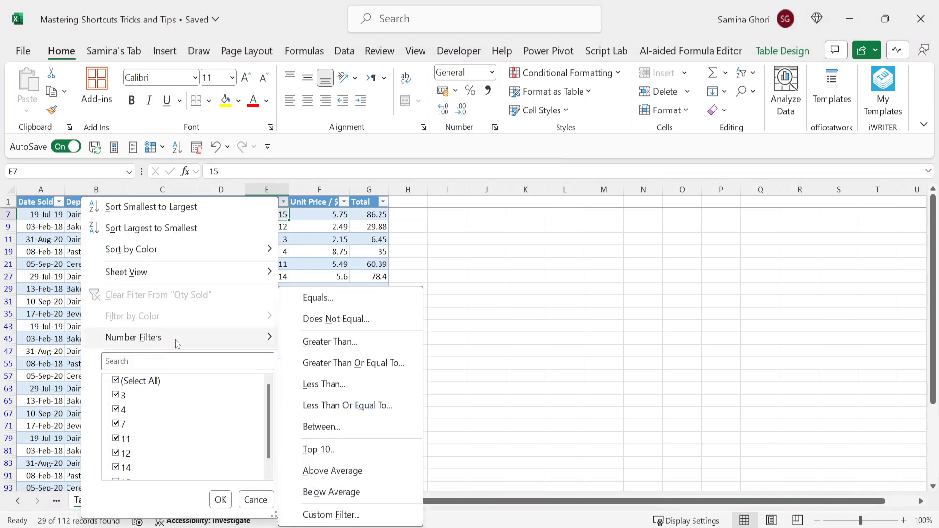
left_click(358, 342)
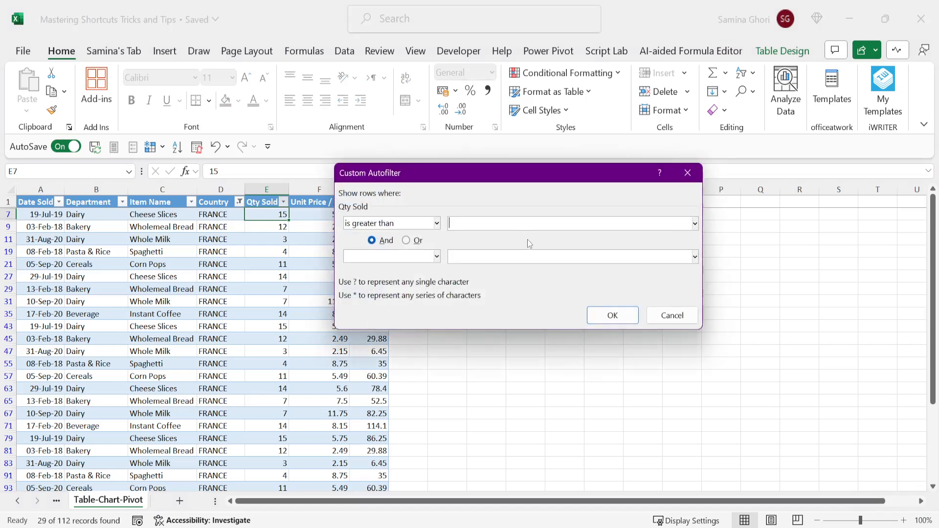
type("5")
left_click(406, 241)
left_click(373, 242)
left_click(620, 318)
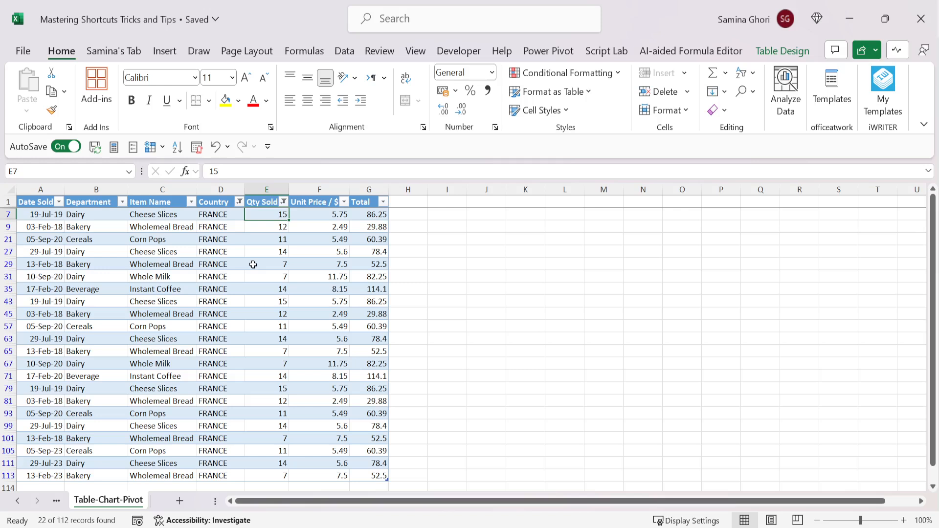
- Clear the Country and Qty Sold filters from the table
key("alt")
key("s")
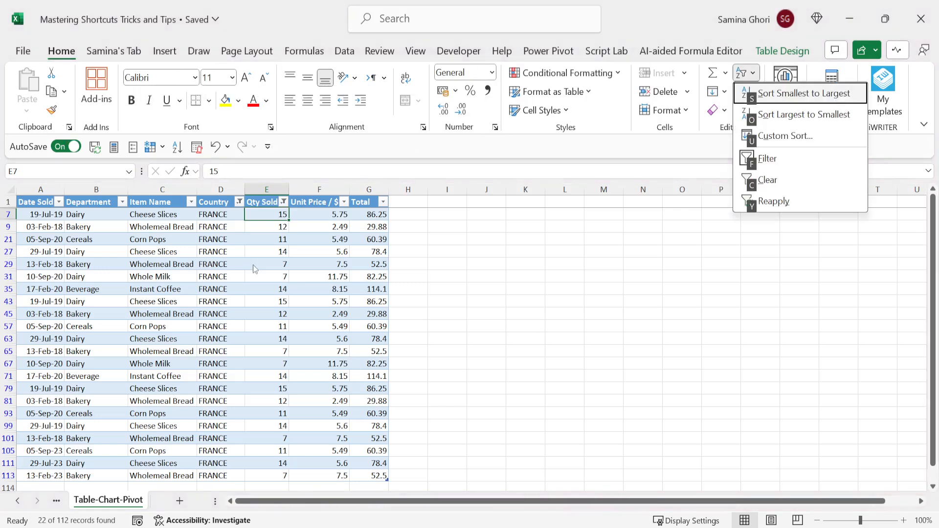
key("c")
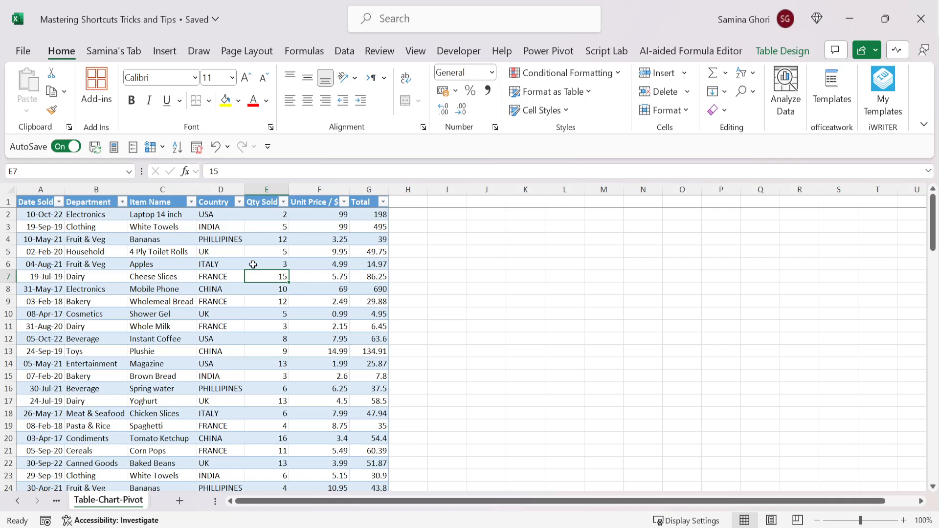
key("F2")
- Sort the table by the Date Sold column from newest to oldest
left_click(55, 227)
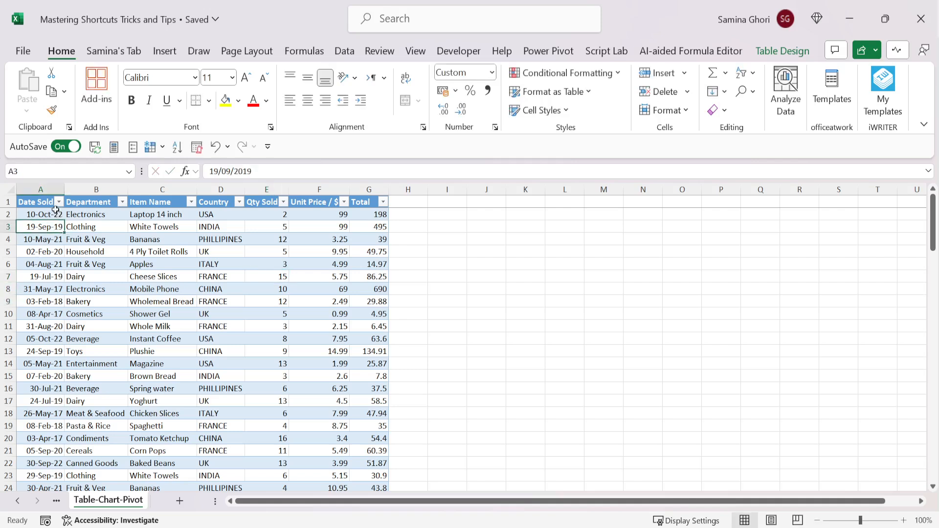
left_click(59, 203)
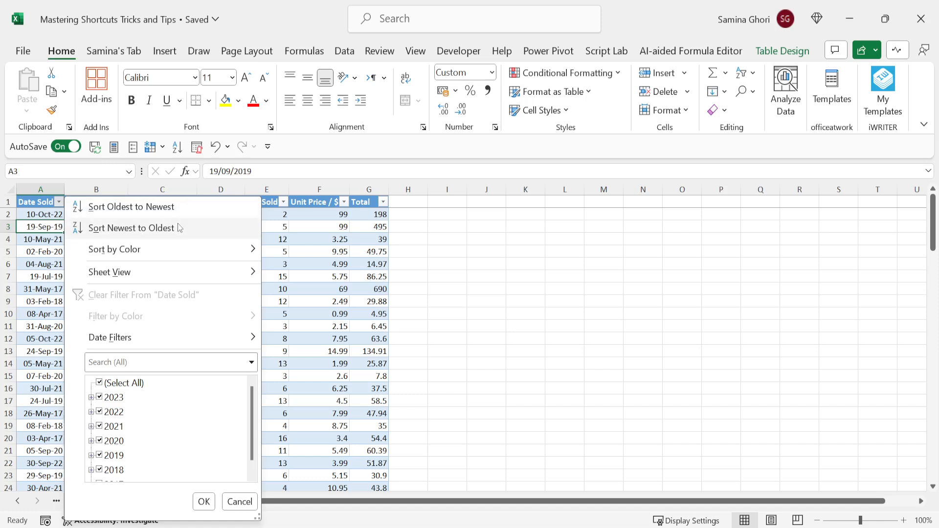
left_click(147, 228)
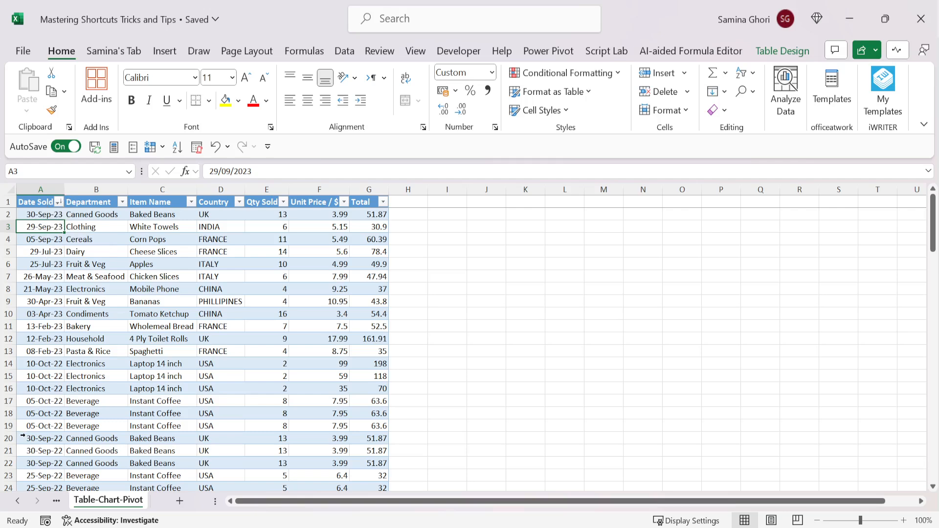
- Apply the Last Year date filter to the Date Sold column
left_click(51, 289)
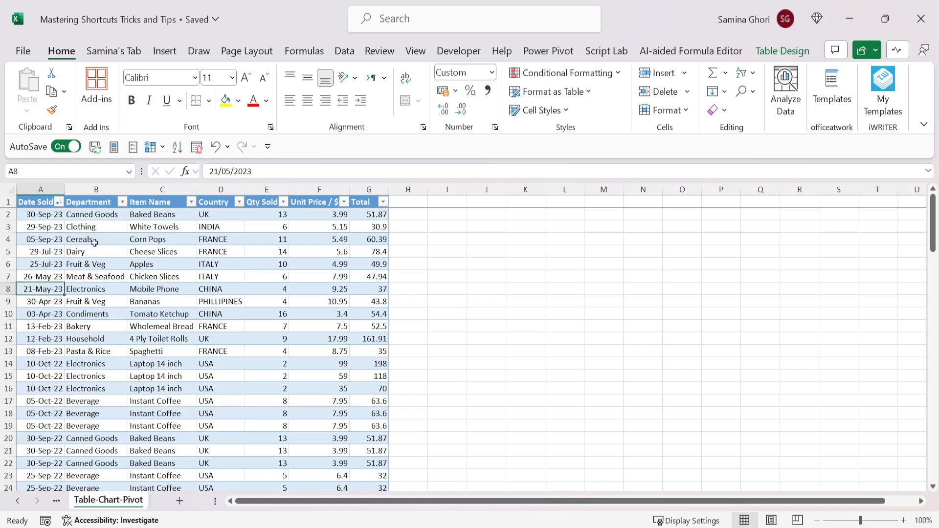
key("alt+Down")
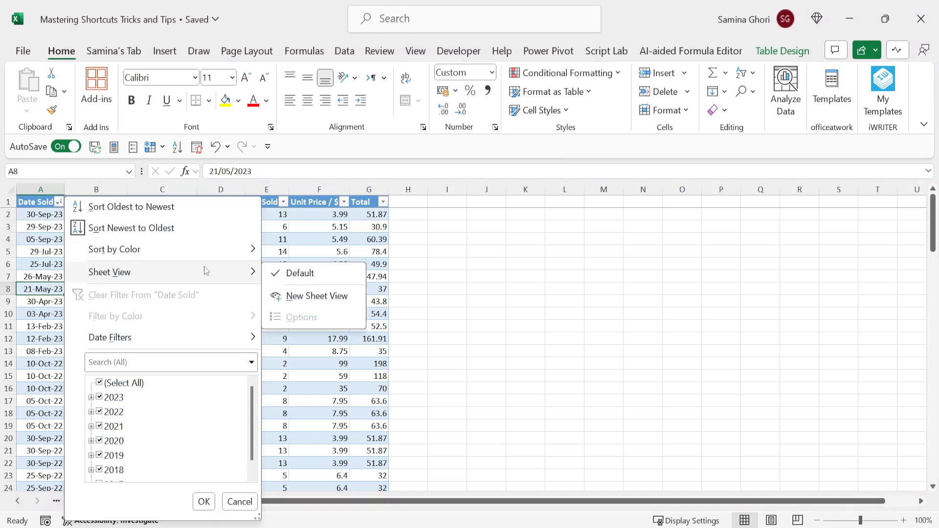
mouse_move(249, 343)
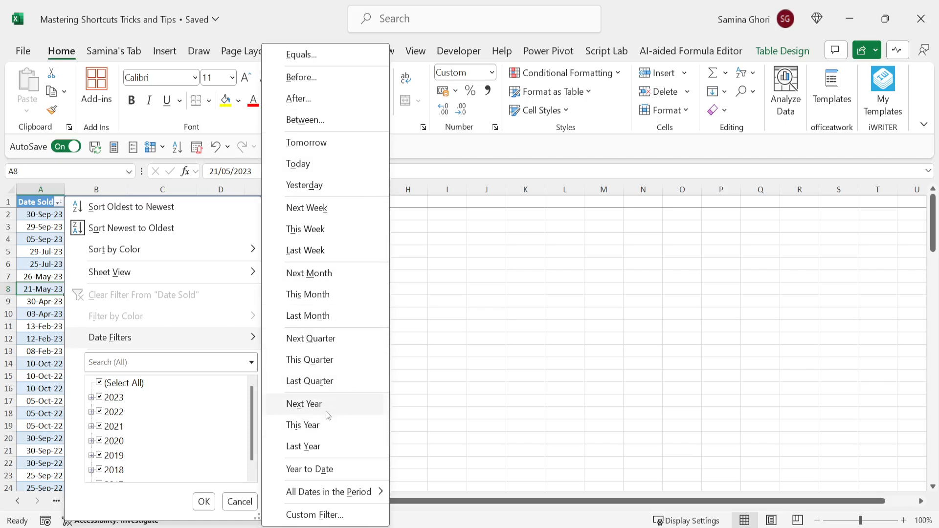
left_click(320, 447)
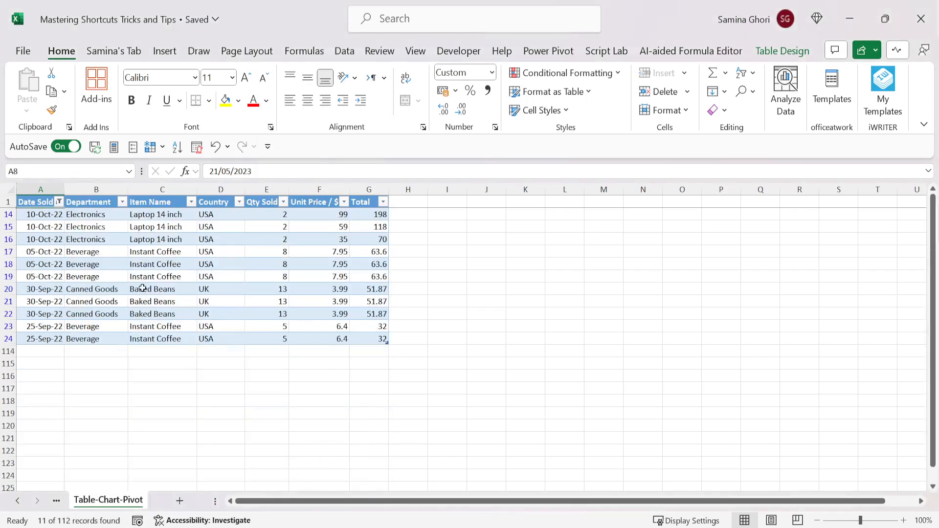
left_click(275, 386)
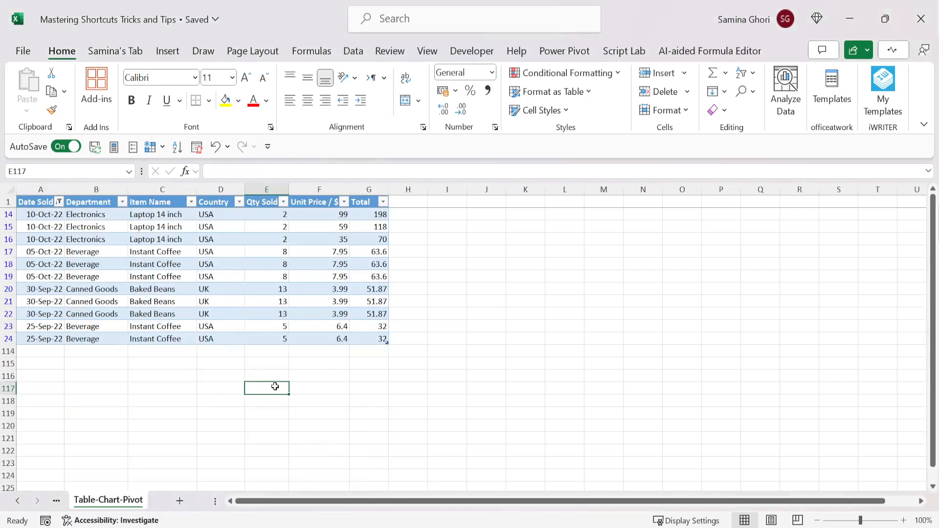
double_click(276, 387)
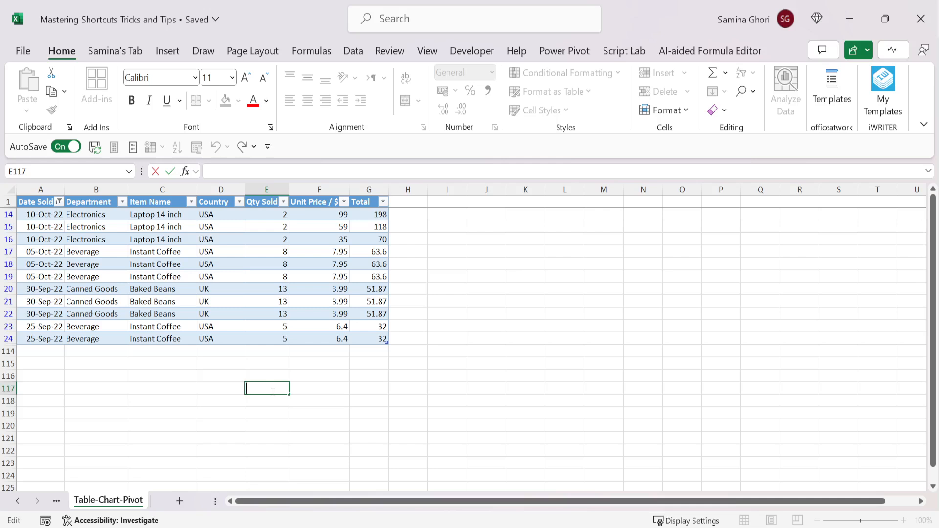
key("alt")
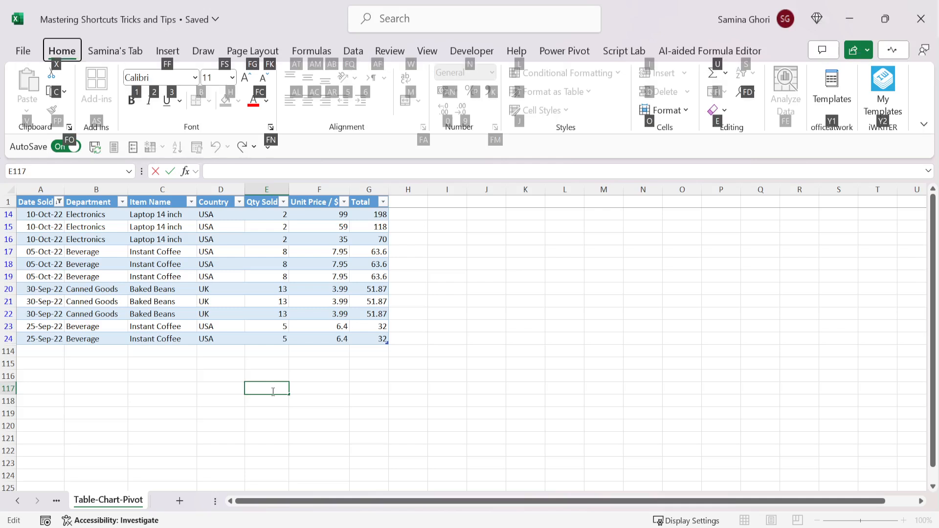
key("Escape")
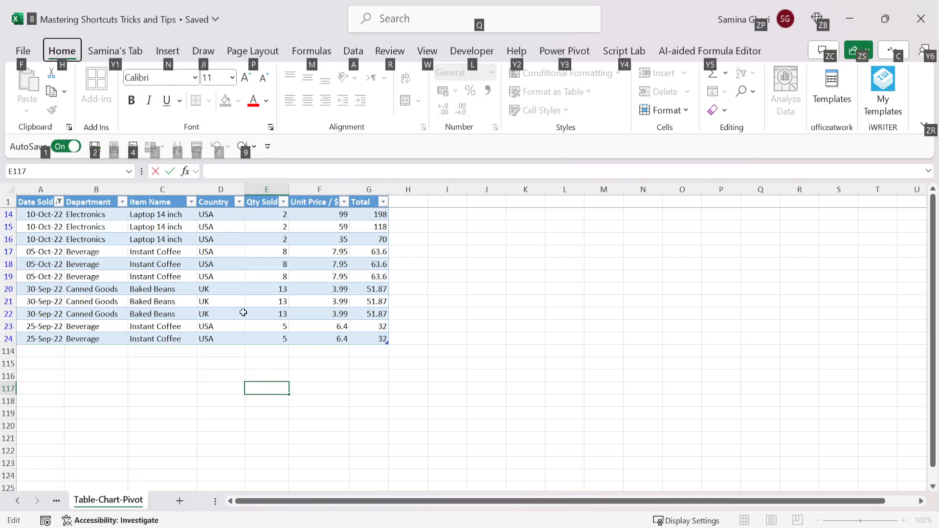
- Clear the Date Sold filter from the table, starting from a cell inside it
left_click(241, 314)
key("alt")
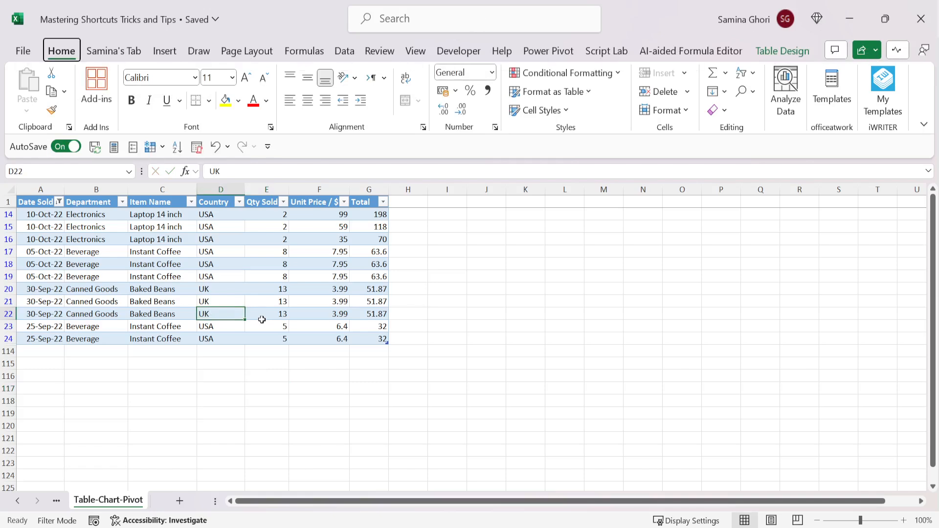
key("h")
key("s")
key("c")
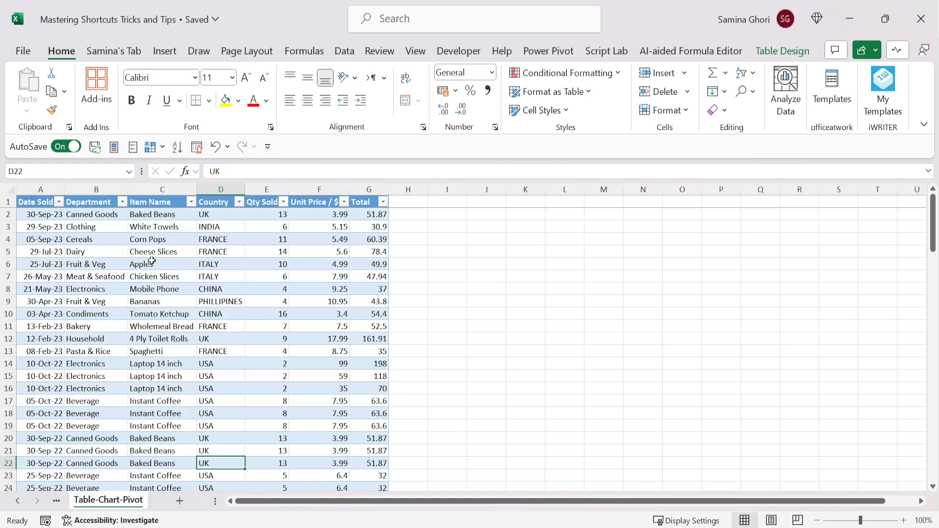
- Sort the table by the Country column from A to Z and look through the sorted rows
left_click(223, 214)
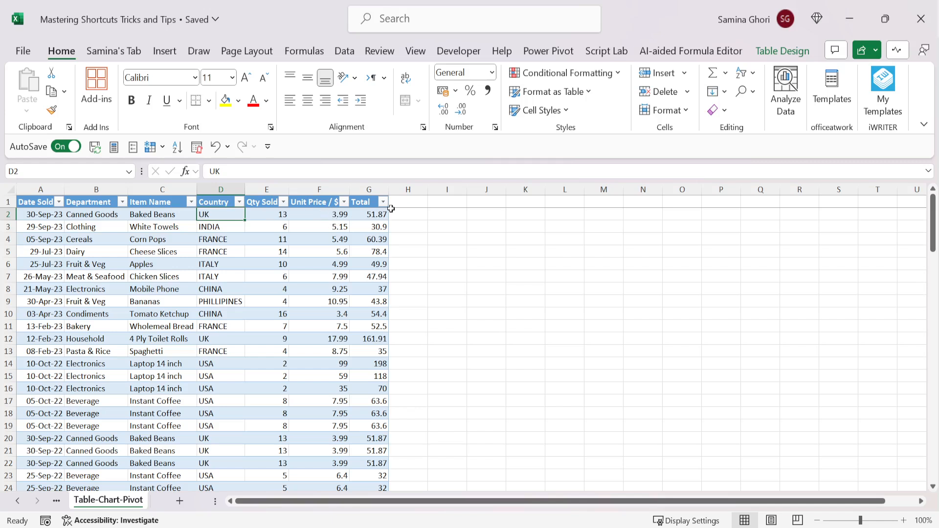
left_click(238, 202)
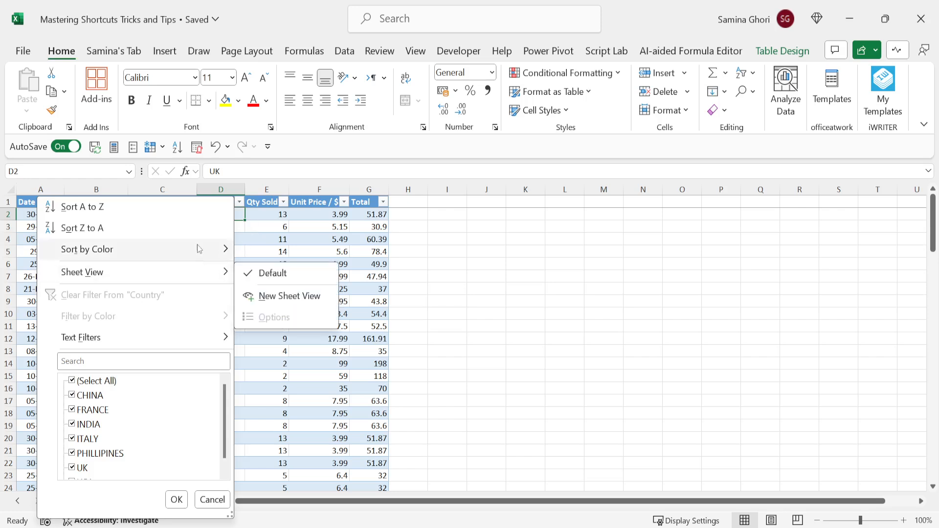
mouse_move(200, 249)
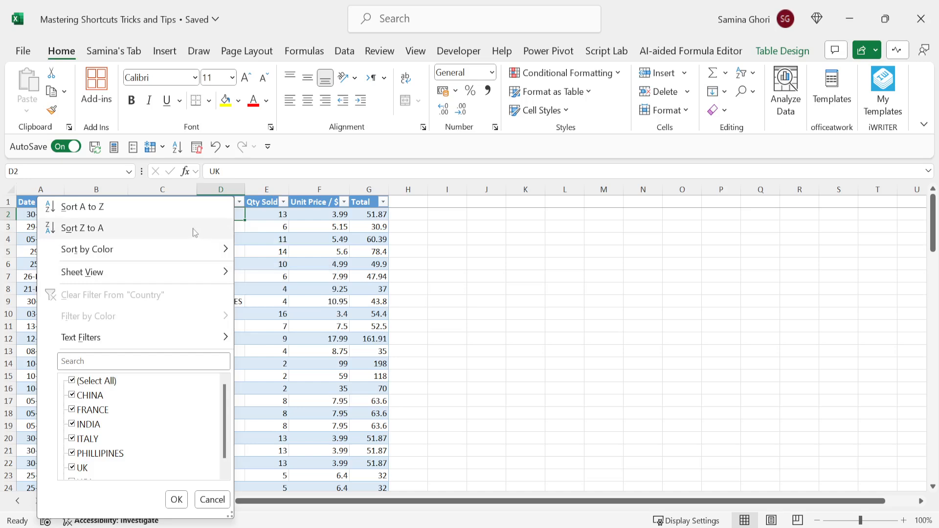
left_click(165, 206)
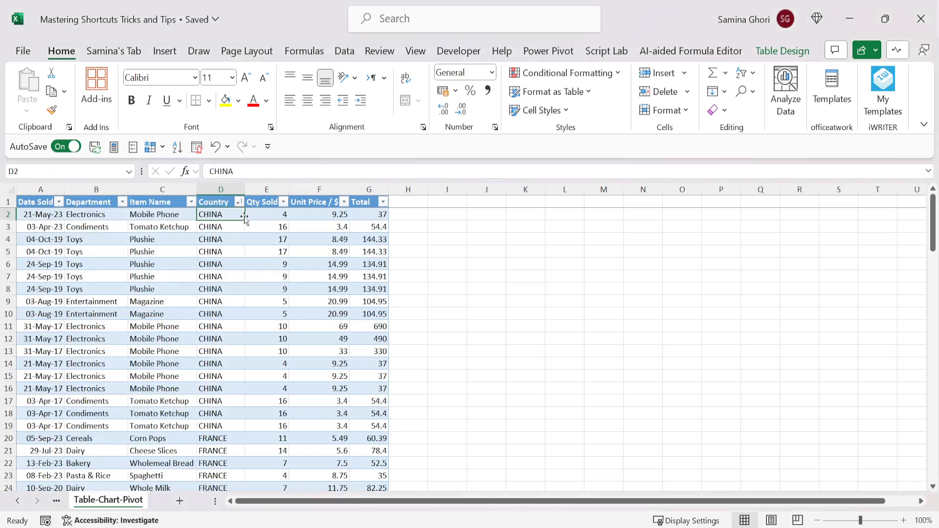
scroll(230, 343, "down", 6)
scroll(223, 372, "up", 6)
key("F2")
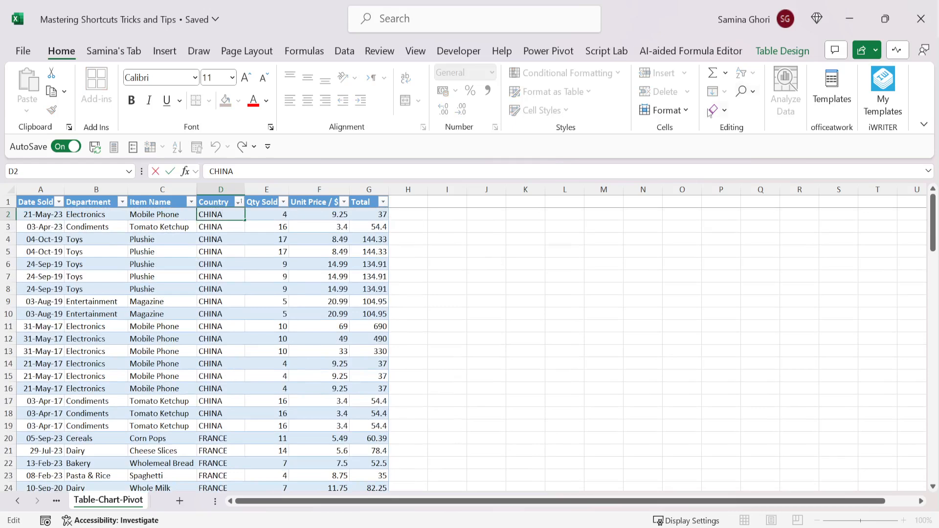
- Leave cell editing and open the custom sort settings for the table, moving the dialog clear of the data
key("Escape")
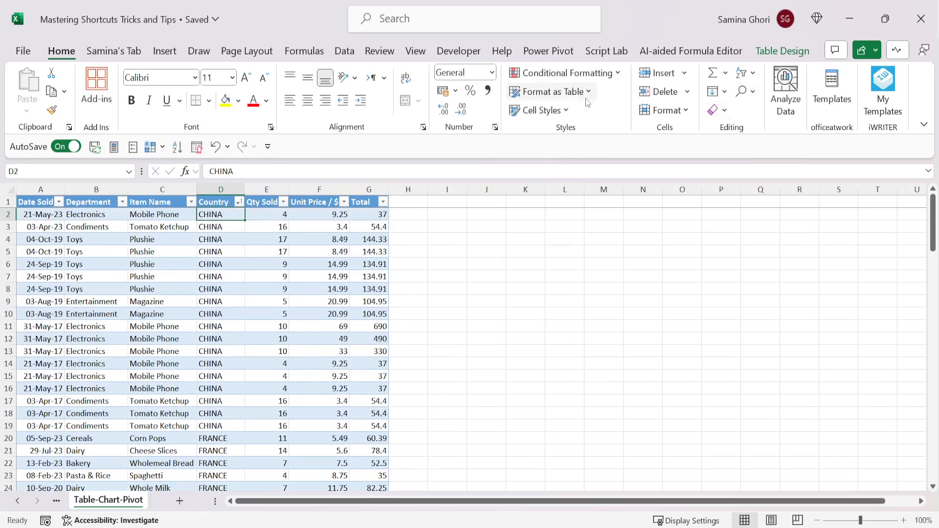
key("alt")
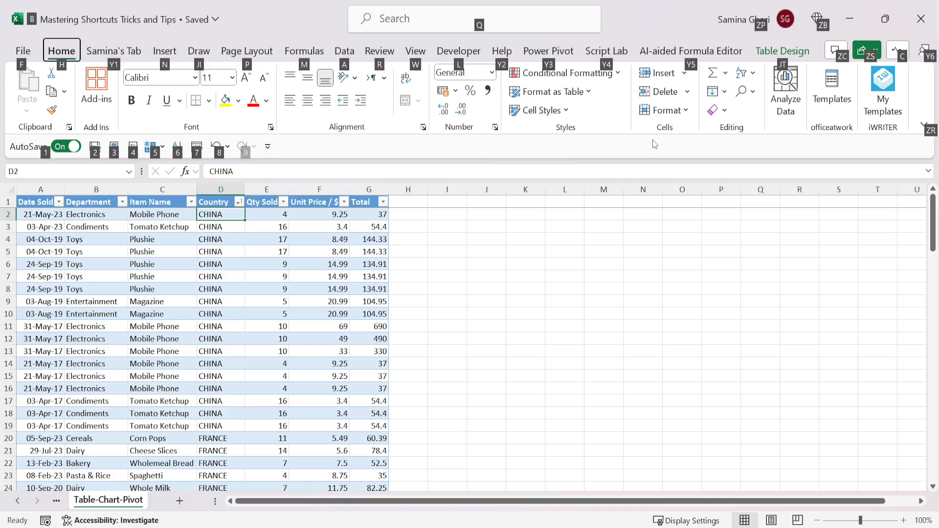
key("h")
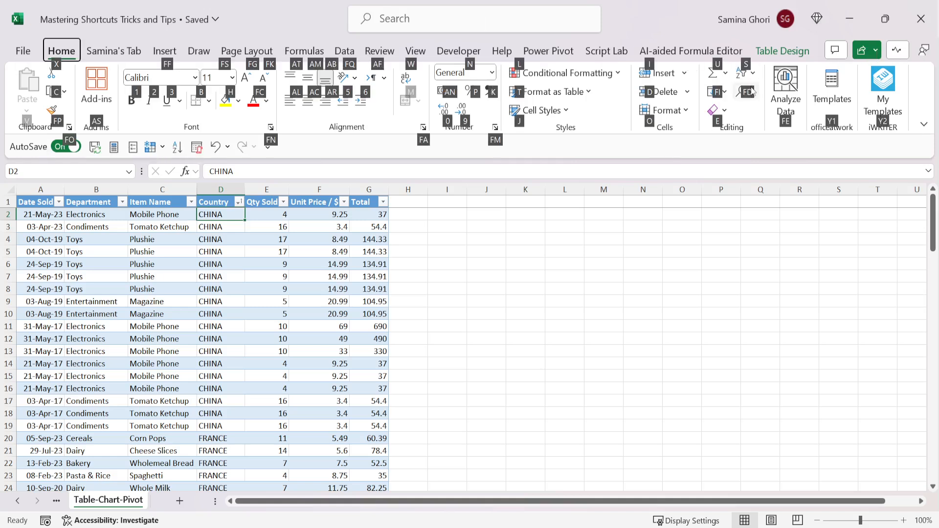
key("s")
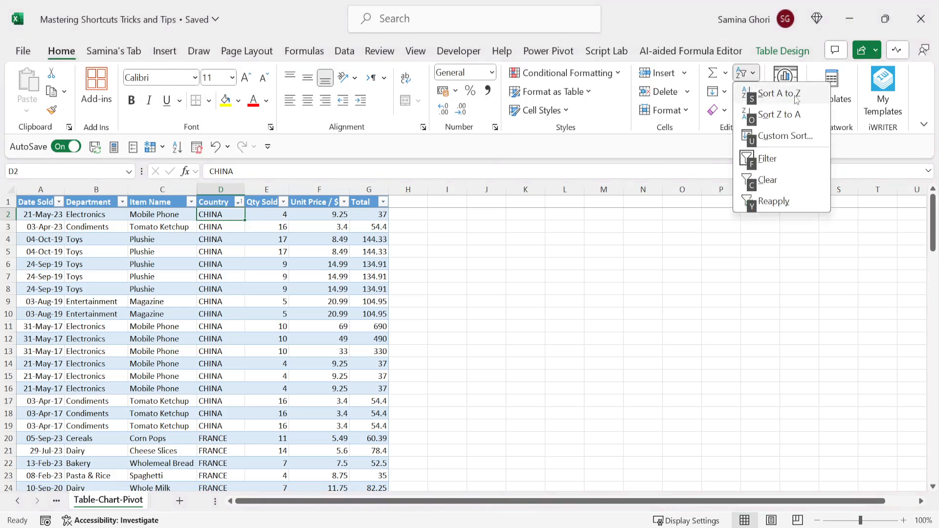
key("u")
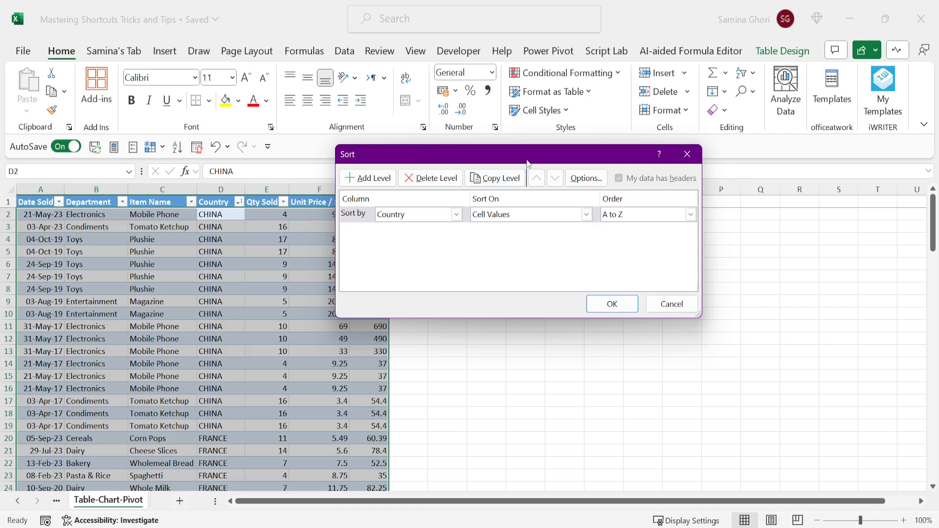
left_click_drag(527, 163, 582, 178)
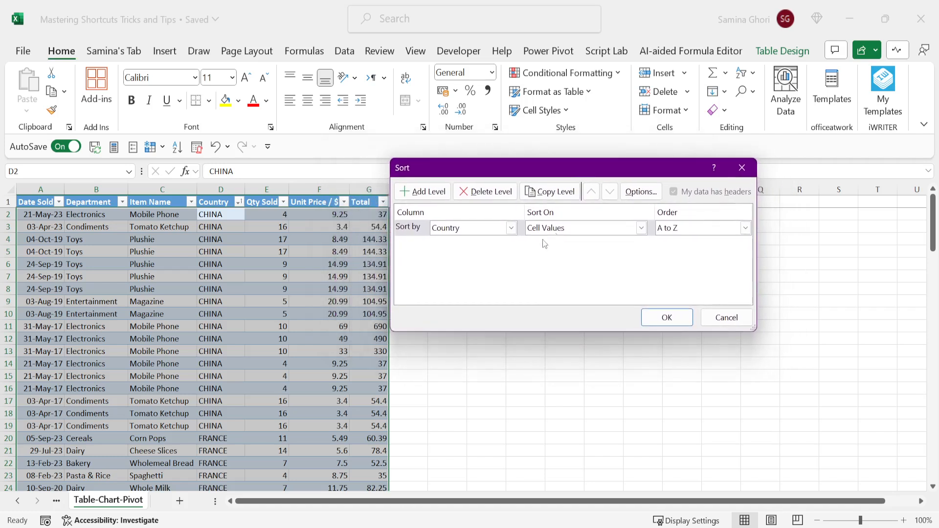
- Examine the Sort On and Order choices for the Country level, including the custom lists, without changing them
left_click(641, 228)
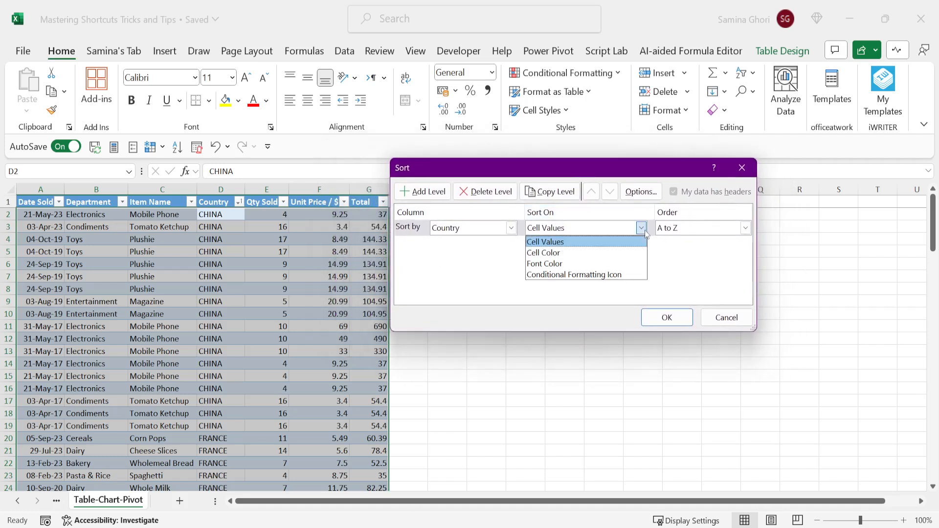
left_click(642, 229)
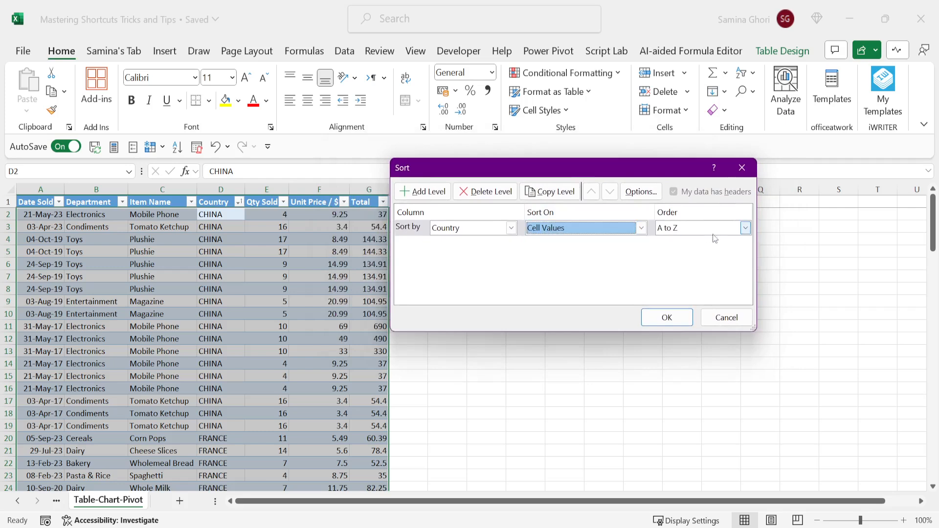
left_click(746, 228)
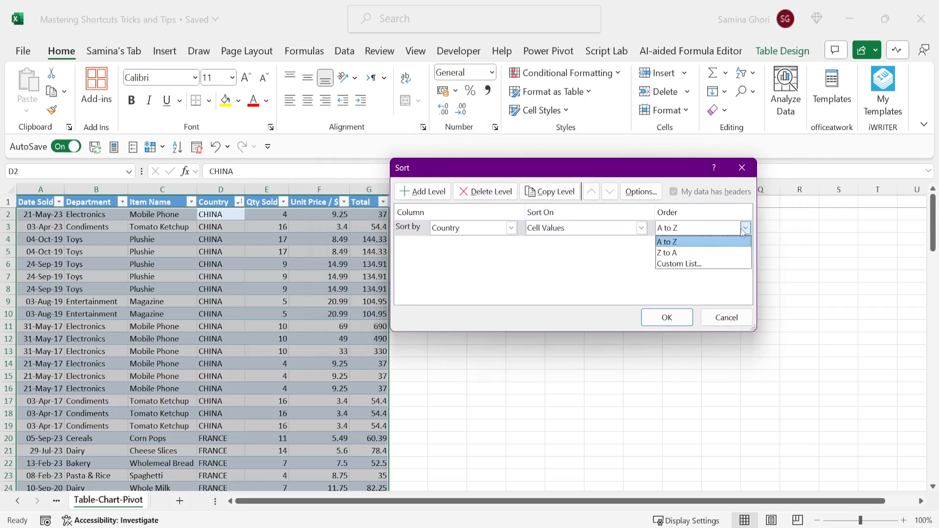
left_click(683, 264)
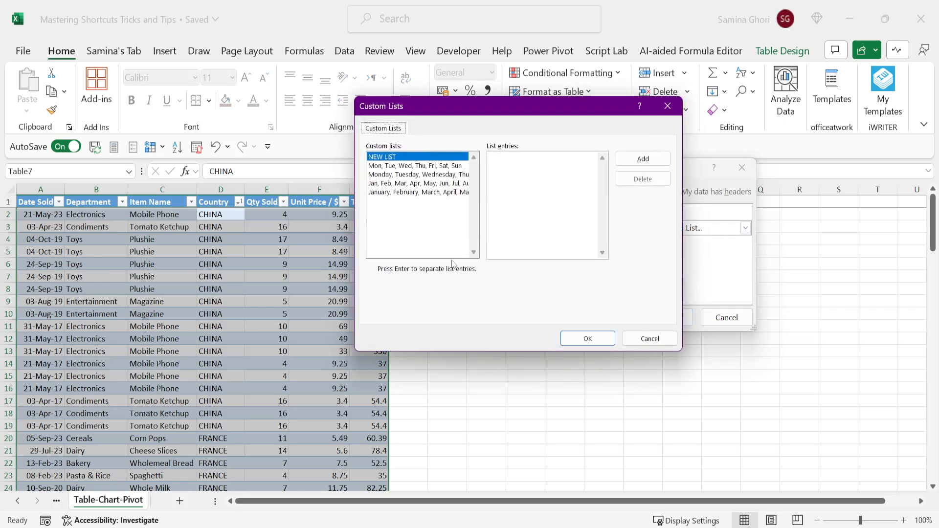
left_click(654, 341)
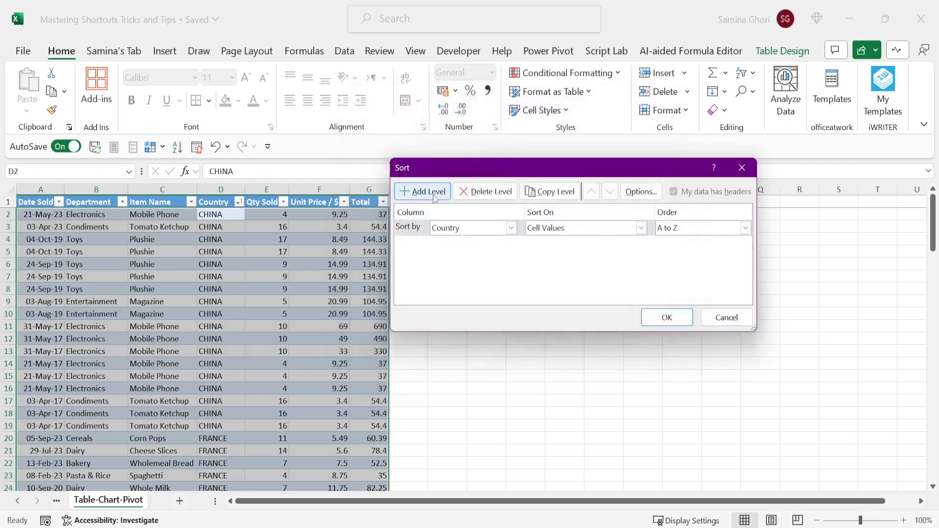
- Add a second sort level on the Total column, ordered Largest to Smallest, and apply the custom sort
left_click(418, 193)
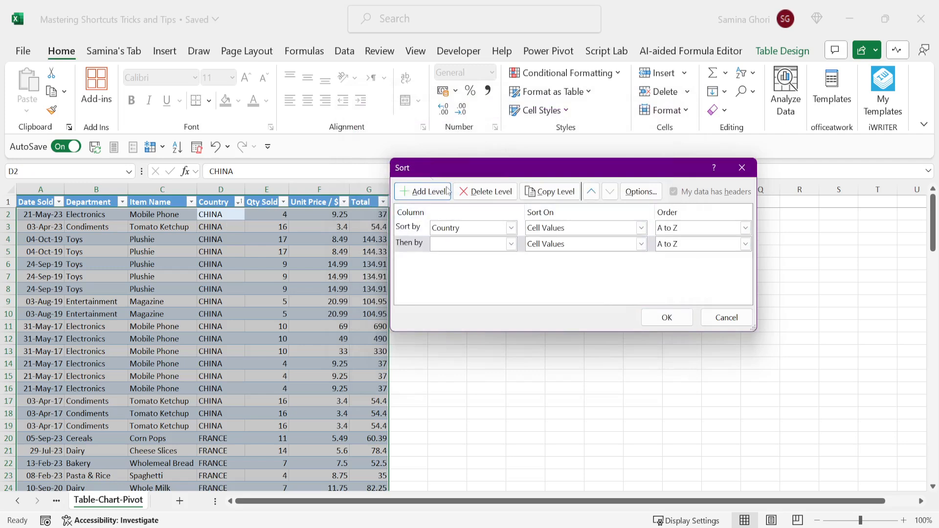
left_click(511, 243)
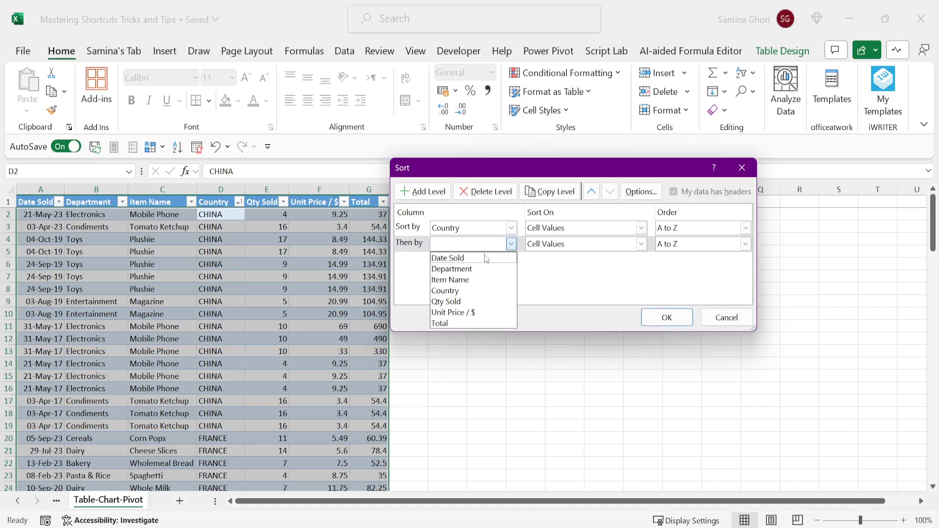
left_click(445, 324)
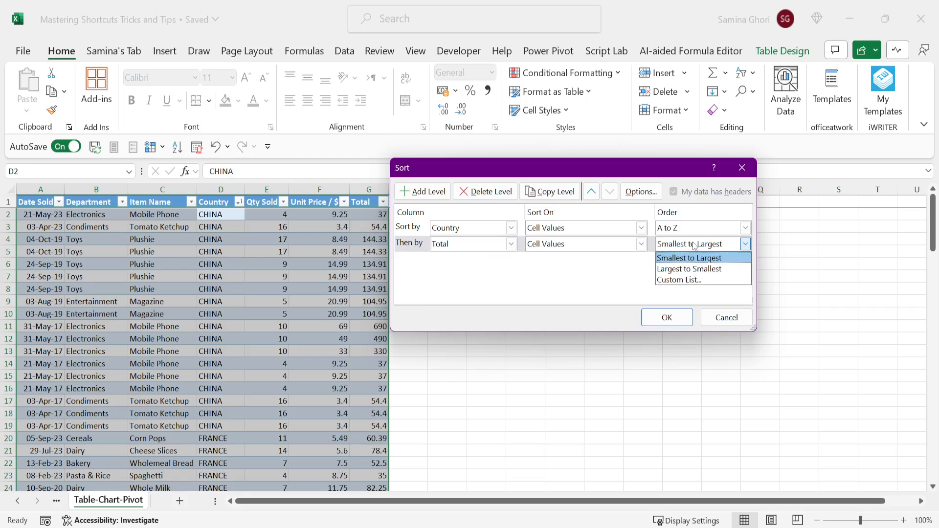
left_click(681, 270)
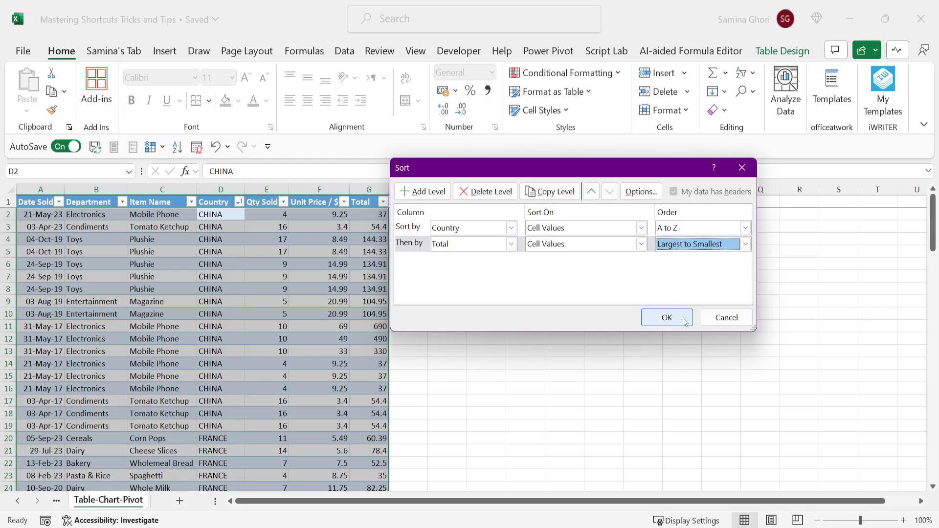
left_click(660, 321)
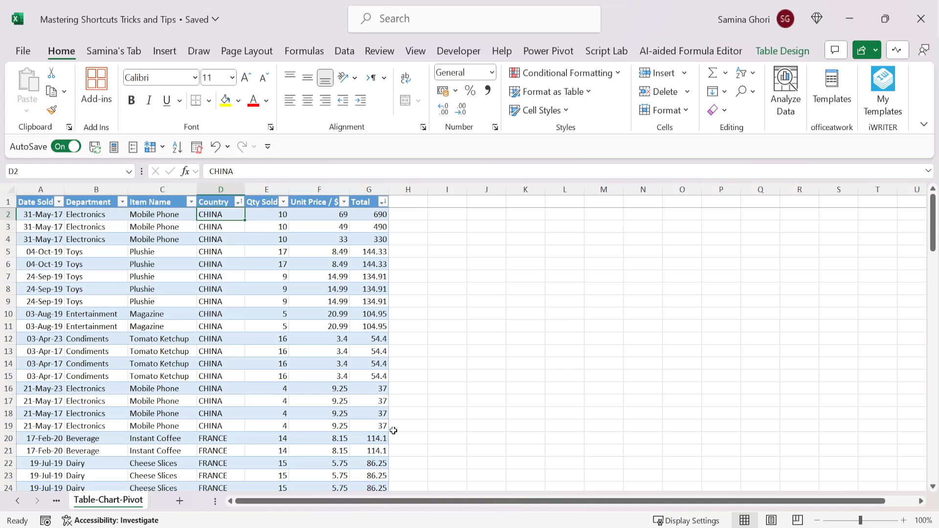
- Clear the sort criteria from the Country and Total columns of the table
key("alt+h")
key("s")
key("c")
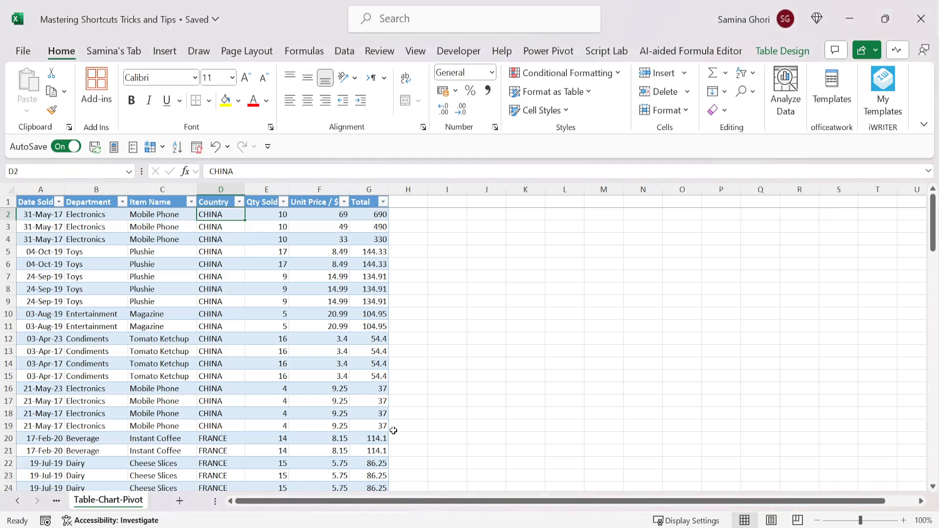